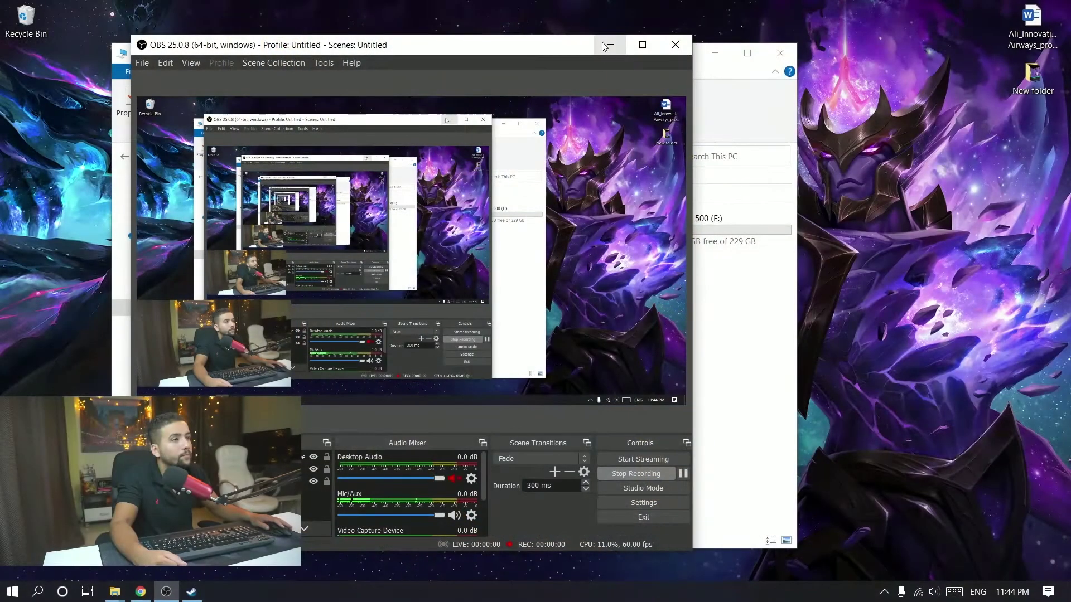
# Compare free space on drives F: and D: in This PC, then bring Steam forward
pyautogui.click(607, 43)
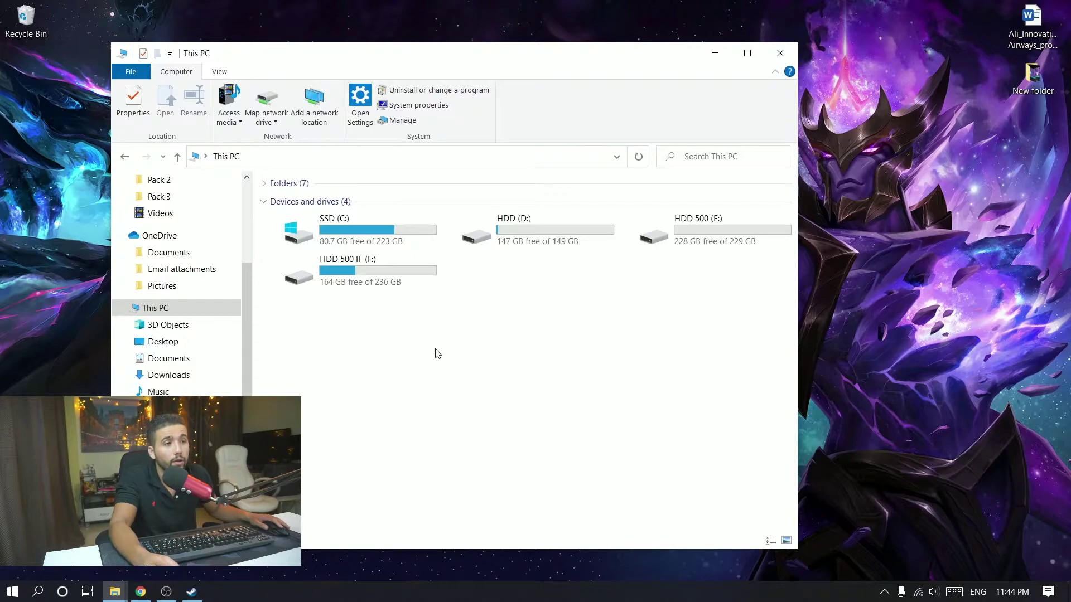
pyautogui.click(306, 265)
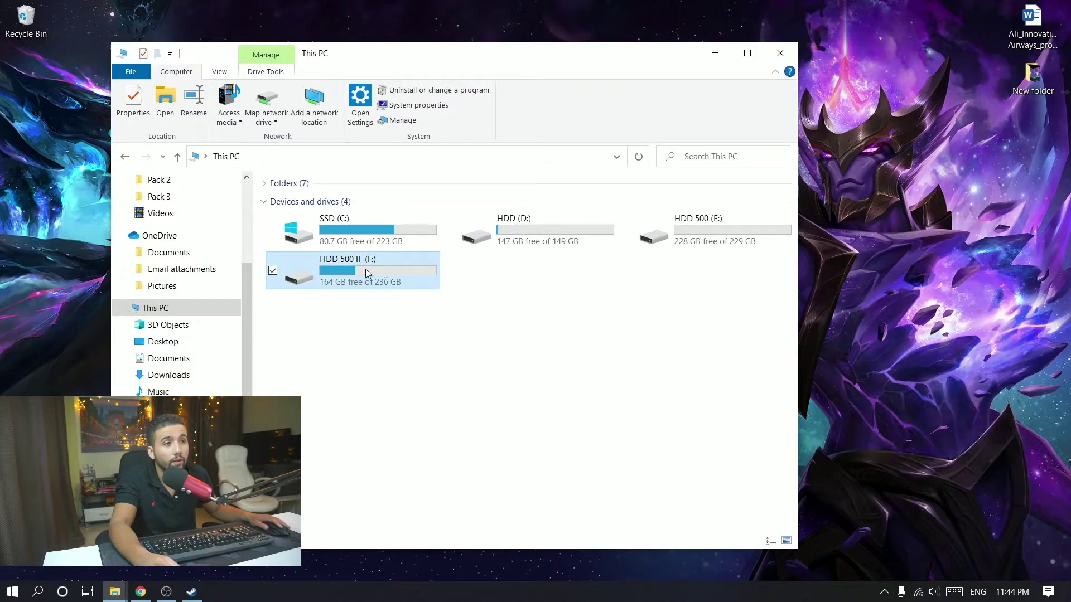
pyautogui.moveTo(390, 277)
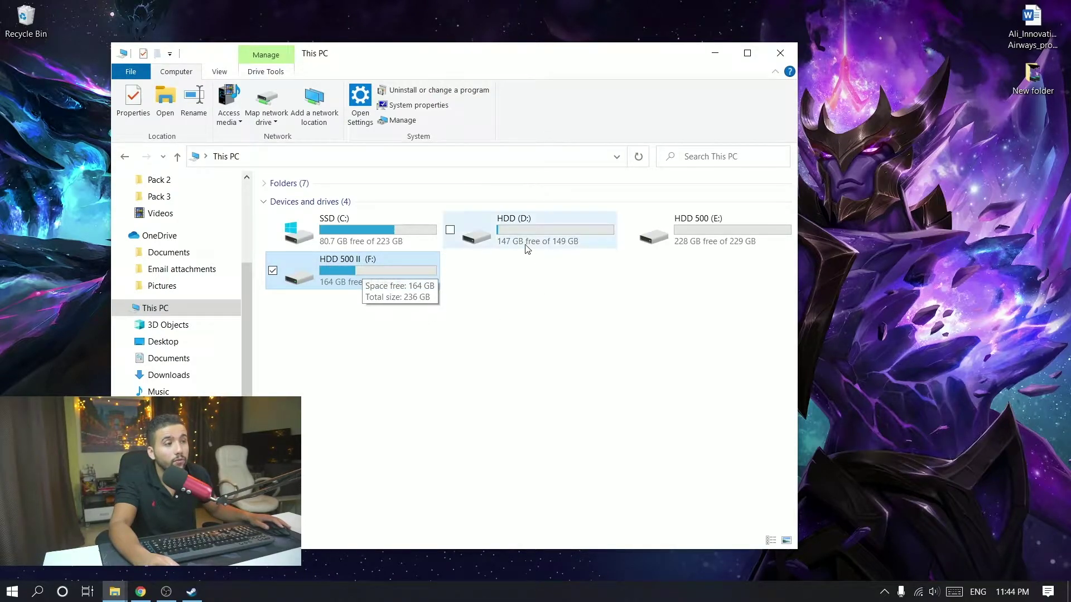
pyautogui.click(507, 232)
pyautogui.click(510, 310)
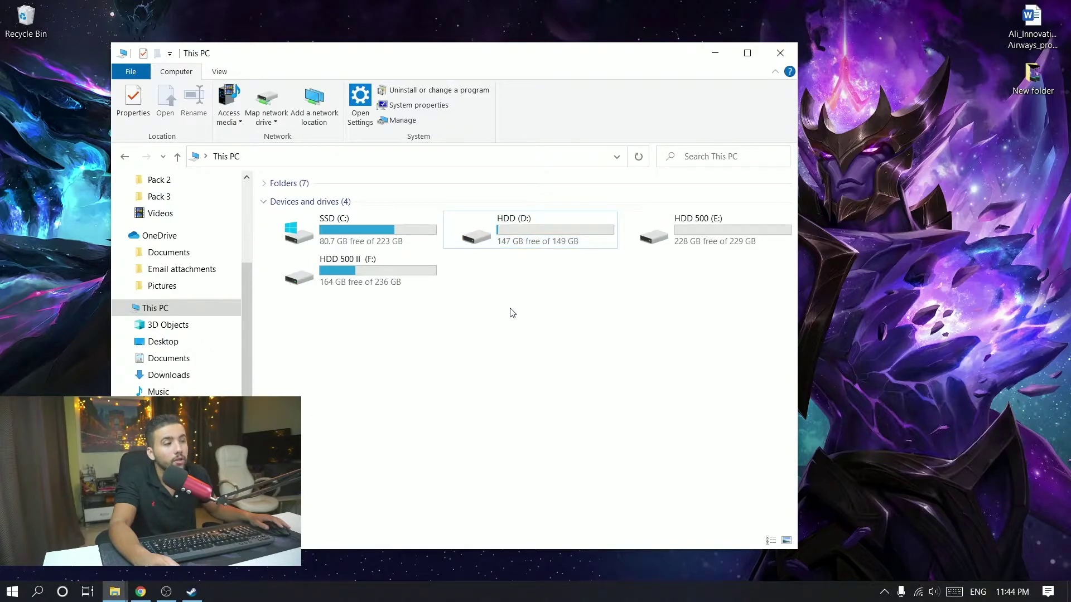
pyautogui.click(192, 592)
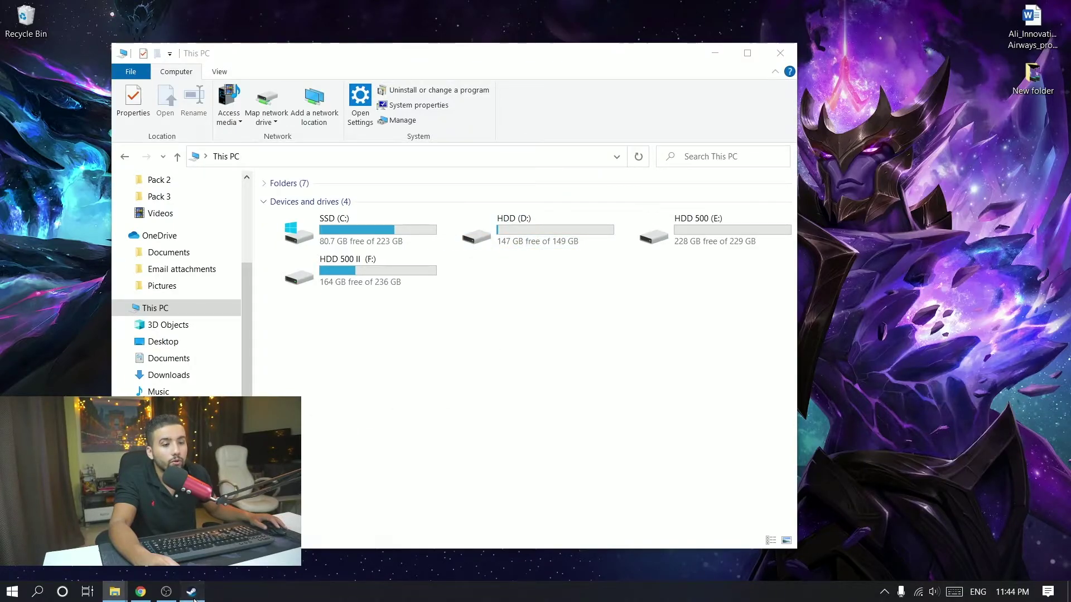
# Show the Line of Sight page in the Steam Library and open Steam Settings
pyautogui.click(20, 14)
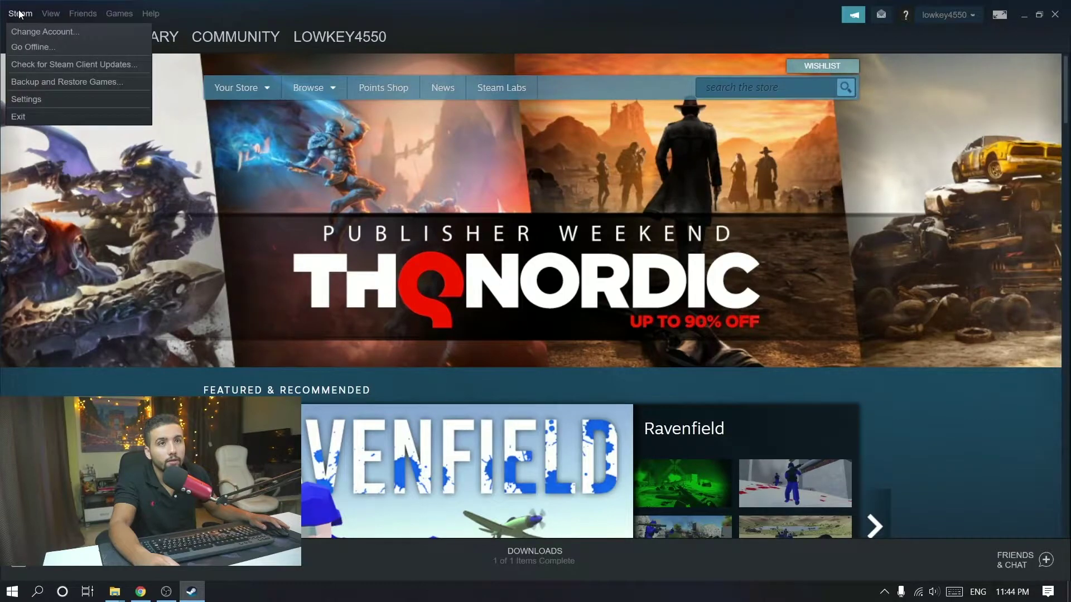
pyautogui.click(148, 37)
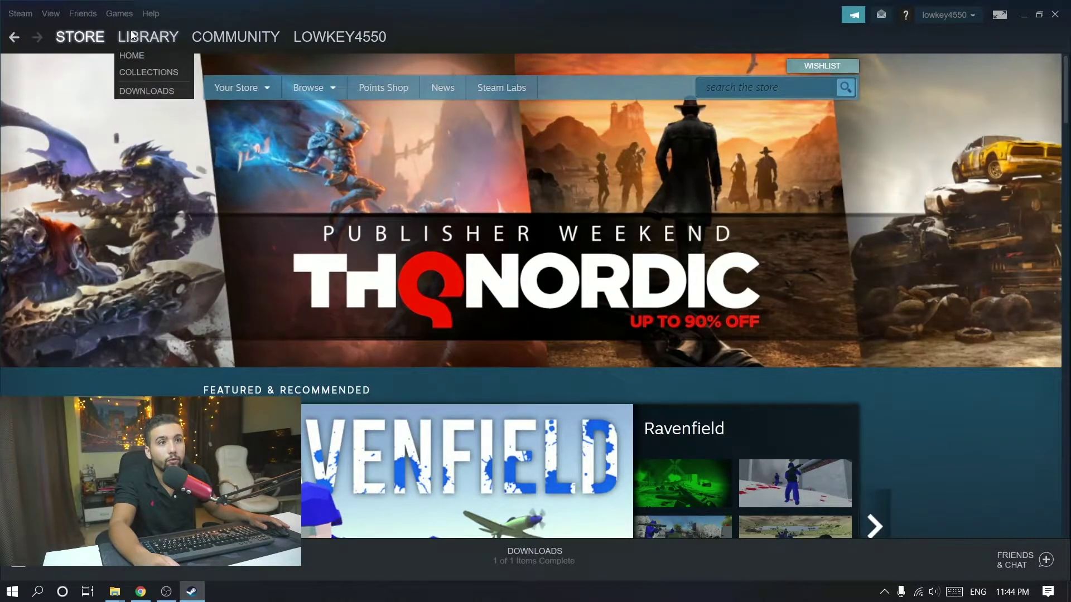
pyautogui.click(148, 37)
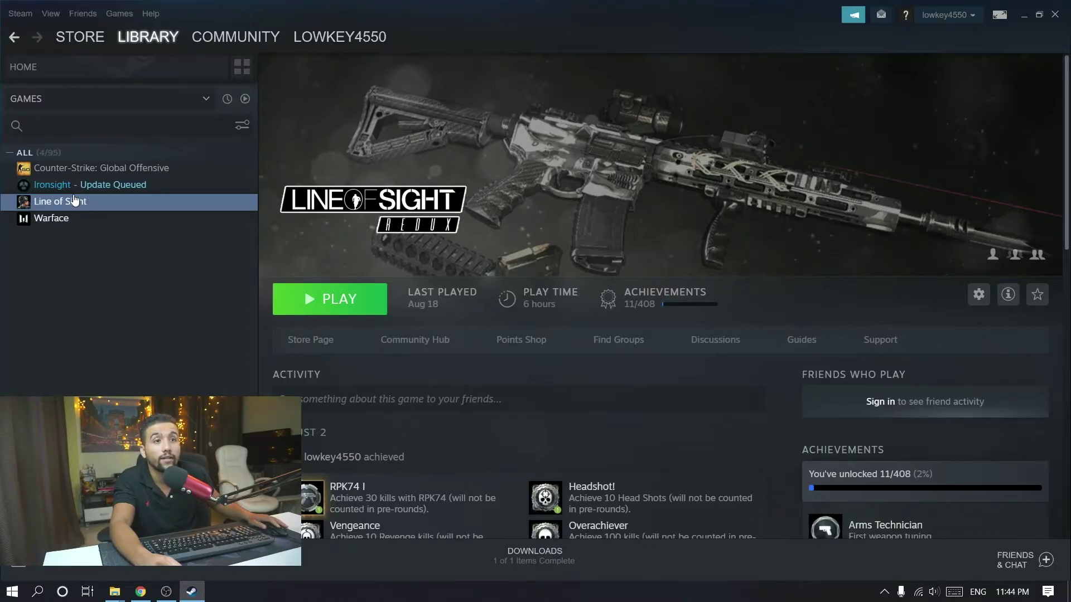
pyautogui.click(10, 17)
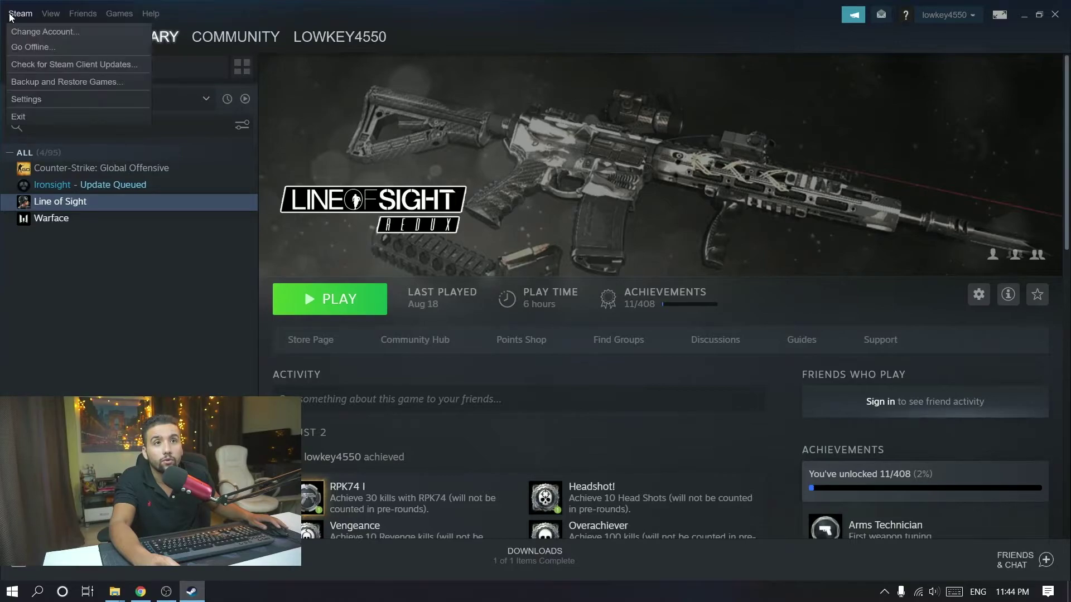
pyautogui.click(25, 99)
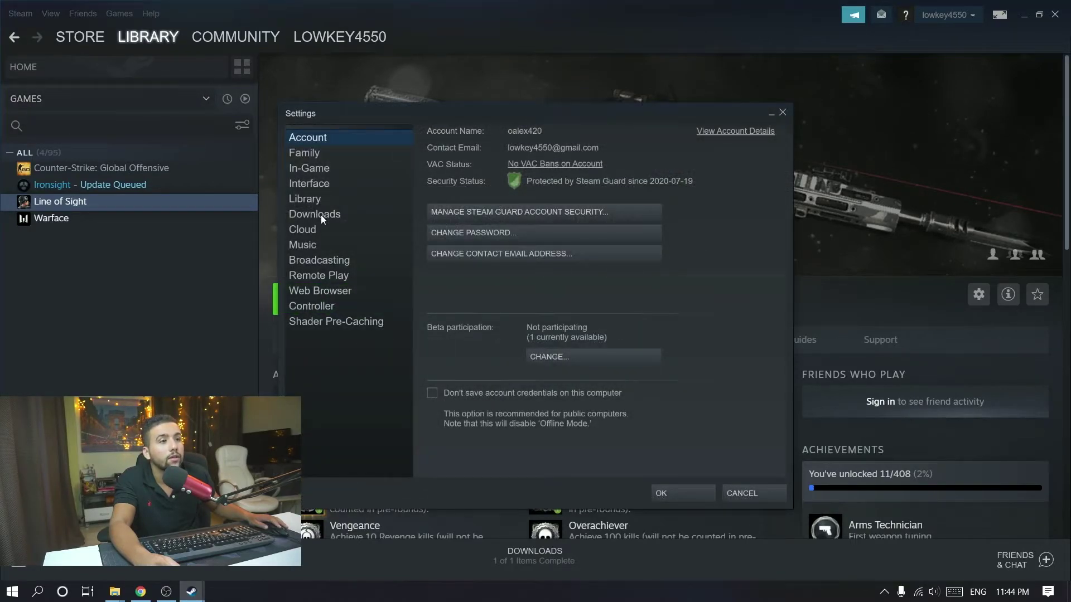
# Open the Steam Library Folders list from the Downloads settings and move it aside
pyautogui.click(320, 215)
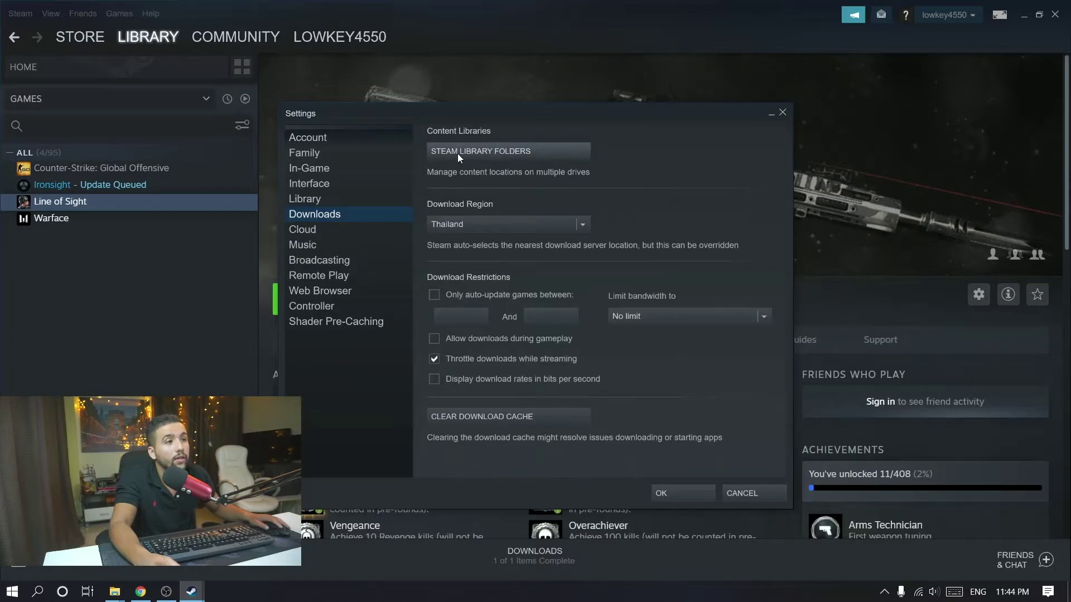
pyautogui.click(490, 153)
pyautogui.moveTo(418, 223); pyautogui.dragTo(262, 208)
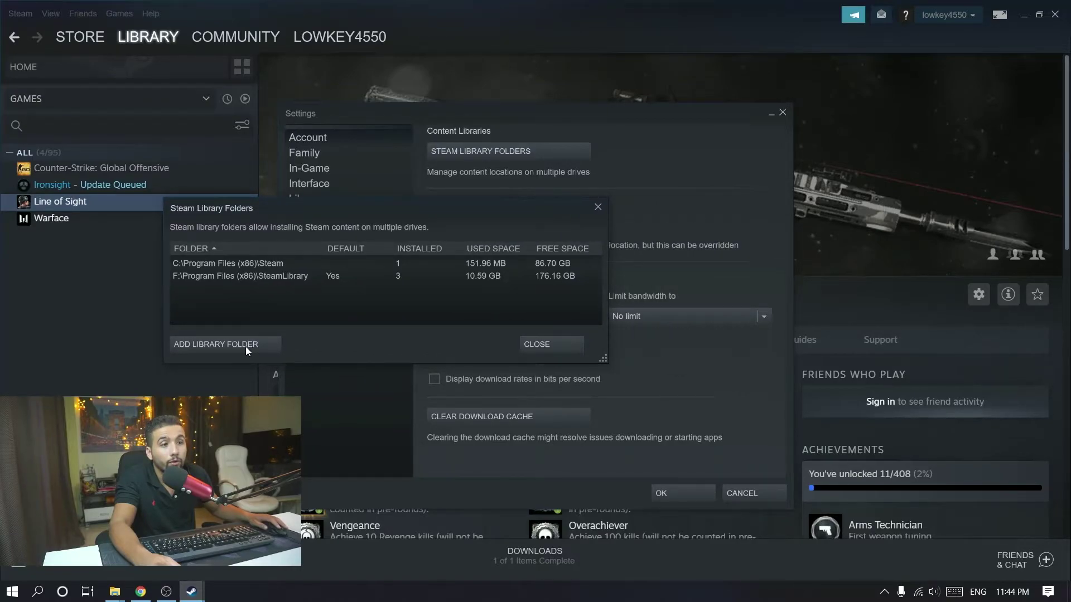
# Start adding a library folder and check drive D: in File Explorer
pyautogui.click(218, 346)
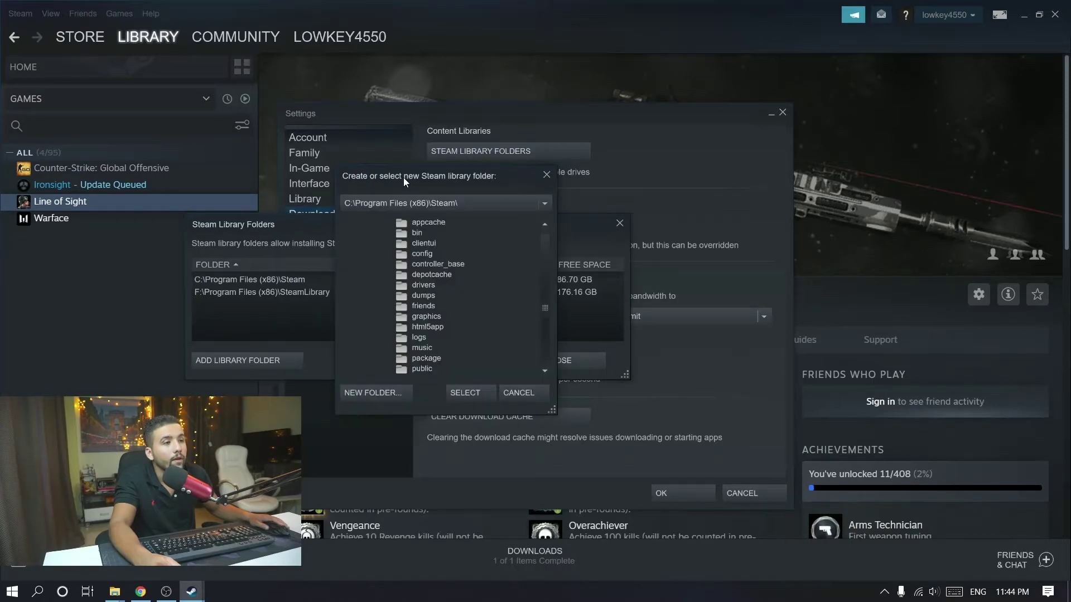
pyautogui.click(517, 202)
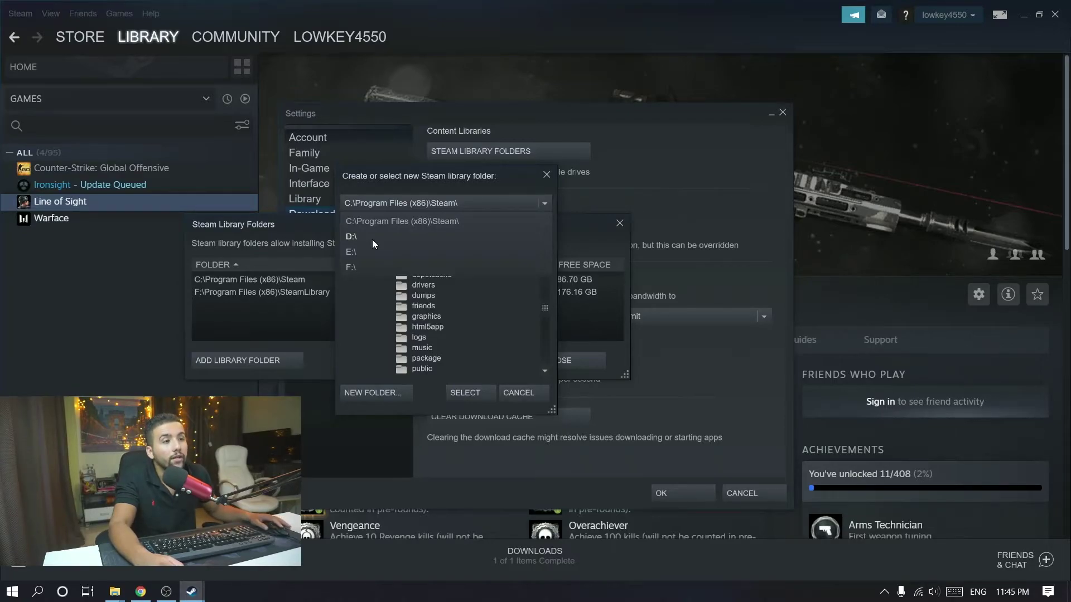
pyautogui.click(114, 590)
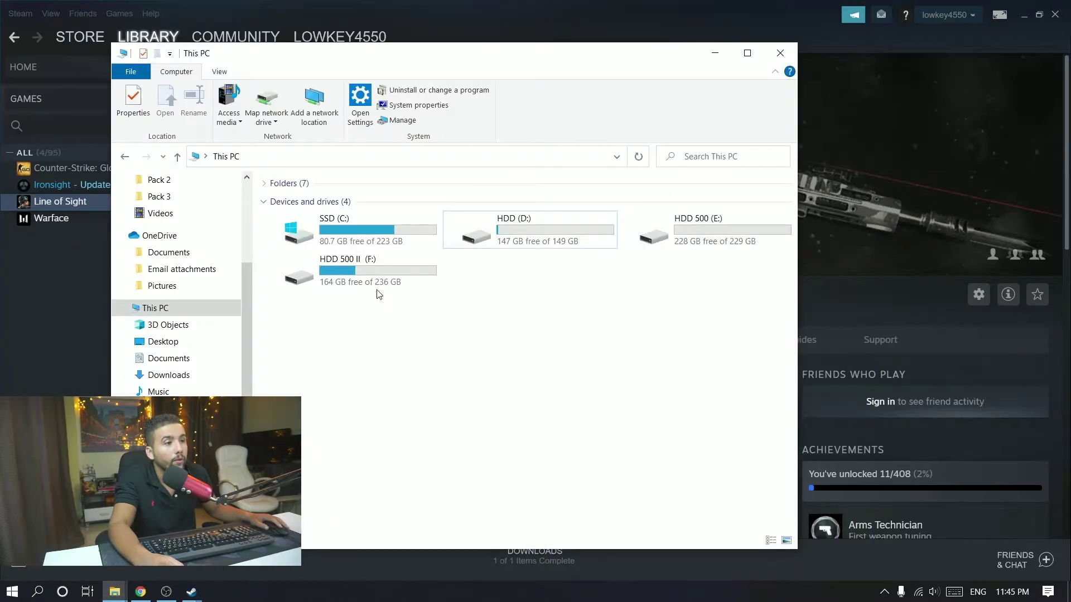
pyautogui.click(378, 291)
pyautogui.click(550, 230)
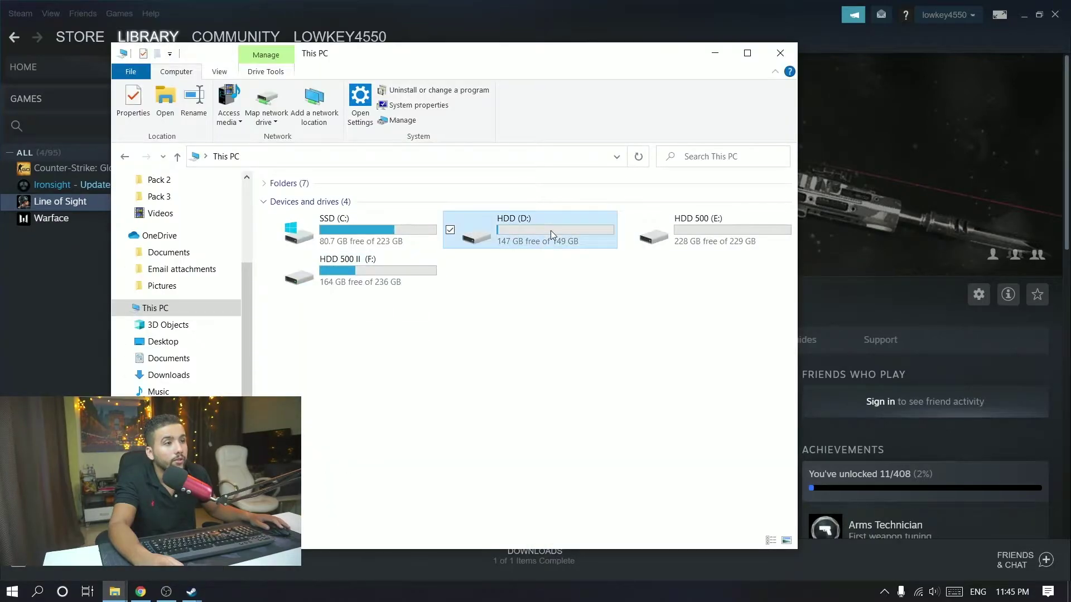
pyautogui.click(714, 53)
# Create a SteamLibrary folder on D:\ and add it as a new library folder
pyautogui.click(436, 202)
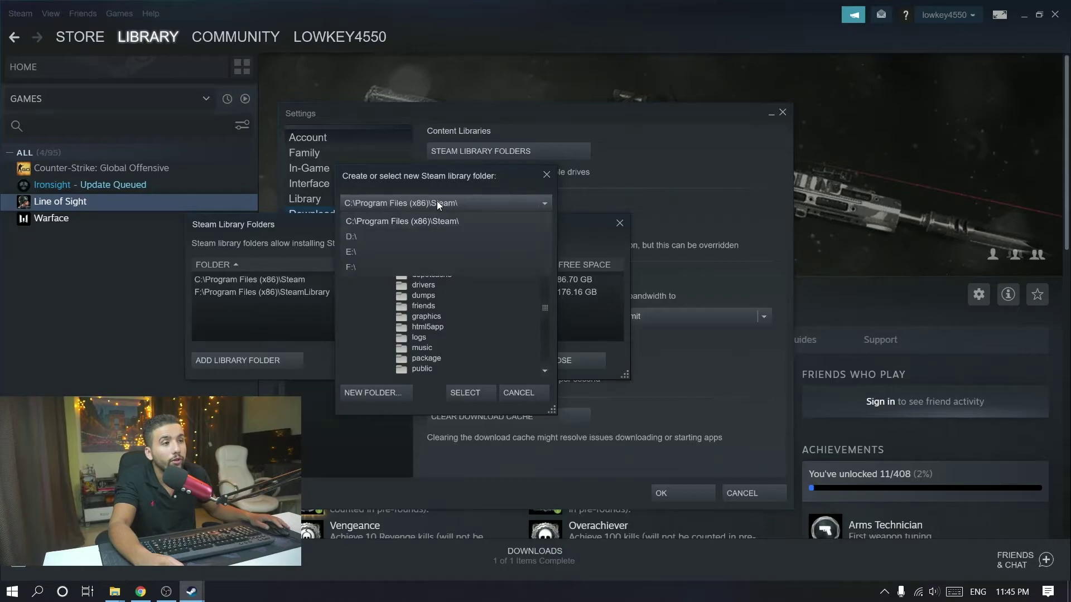
pyautogui.click(349, 237)
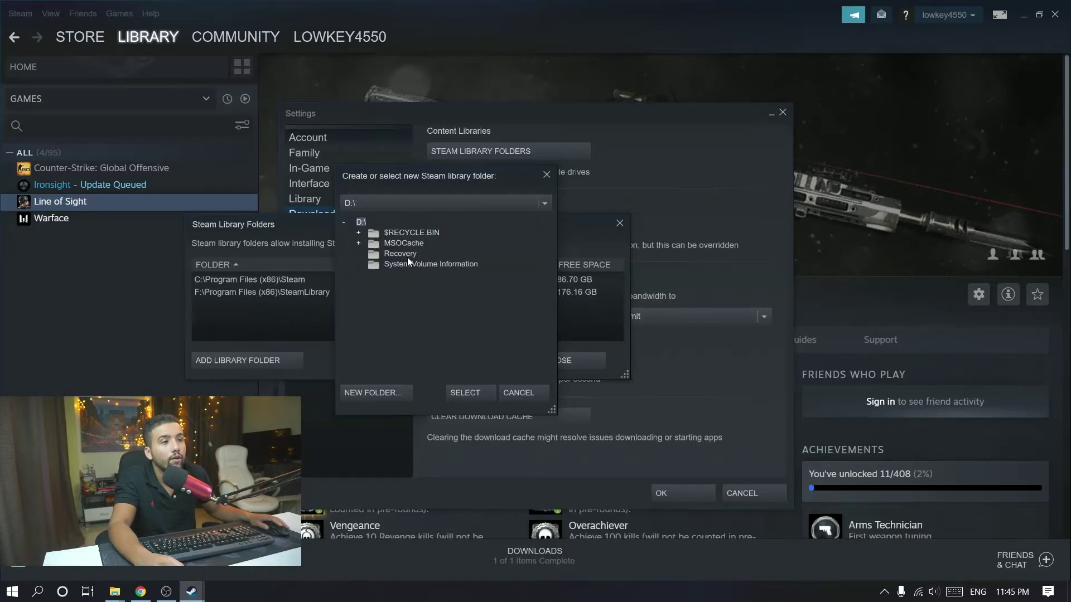
pyautogui.click(365, 393)
pyautogui.moveTo(474, 261); pyautogui.dragTo(325, 318)
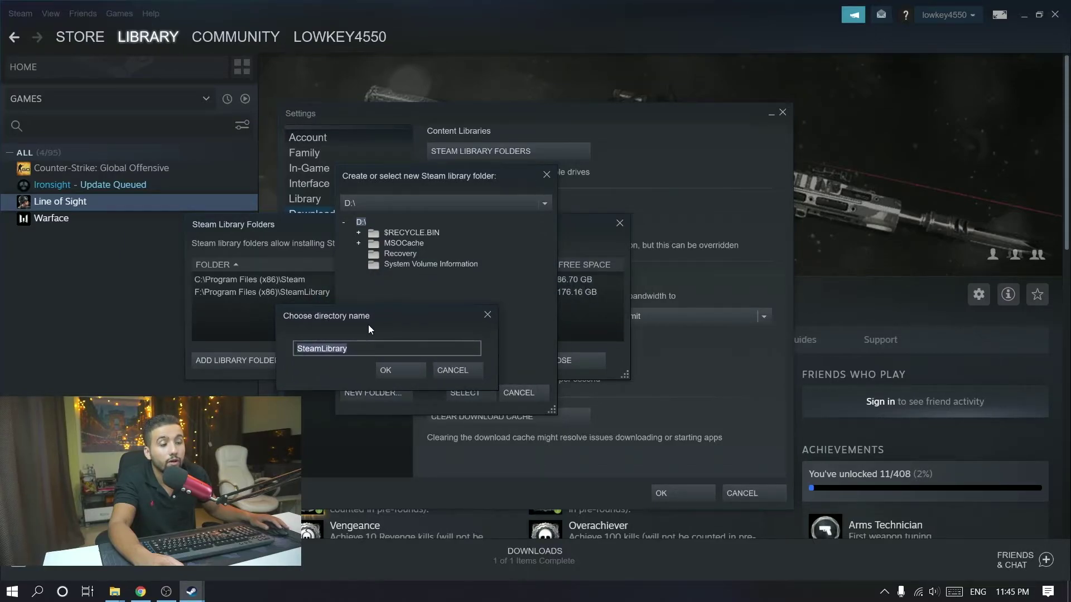
pyautogui.click(386, 370)
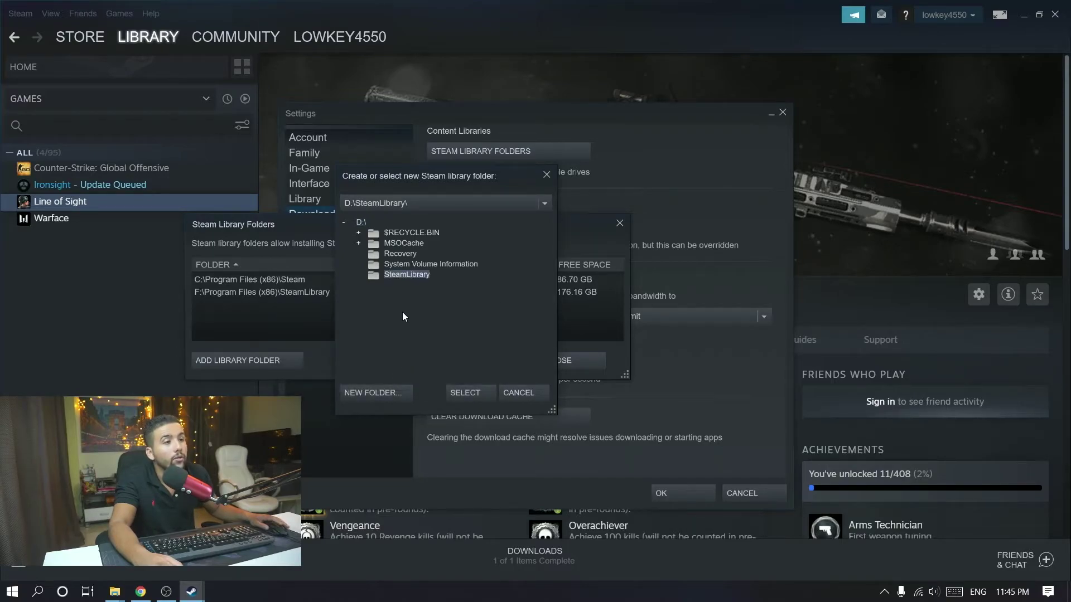
pyautogui.click(479, 392)
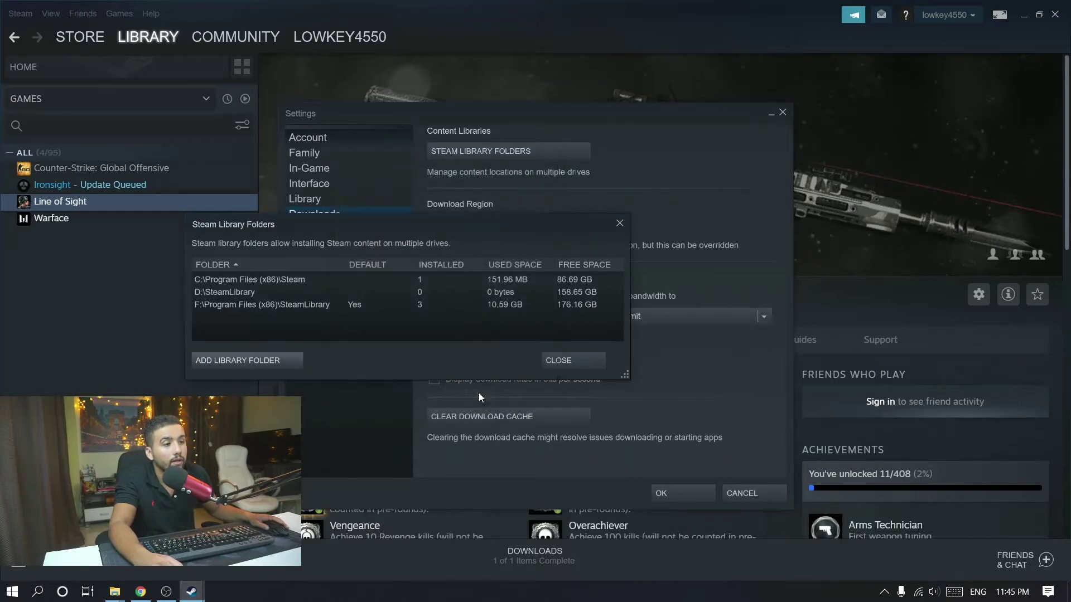
# Make D:\SteamLibrary the default library folder, then close Library Folders and Settings
pyautogui.click(359, 295)
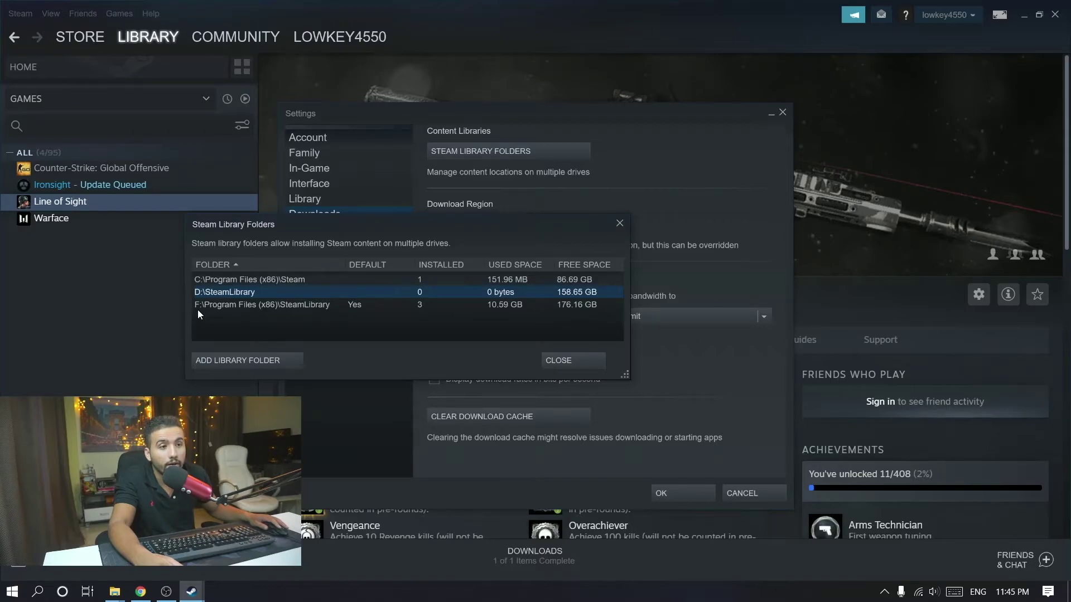
pyautogui.rightClick(364, 292)
pyautogui.click(390, 302)
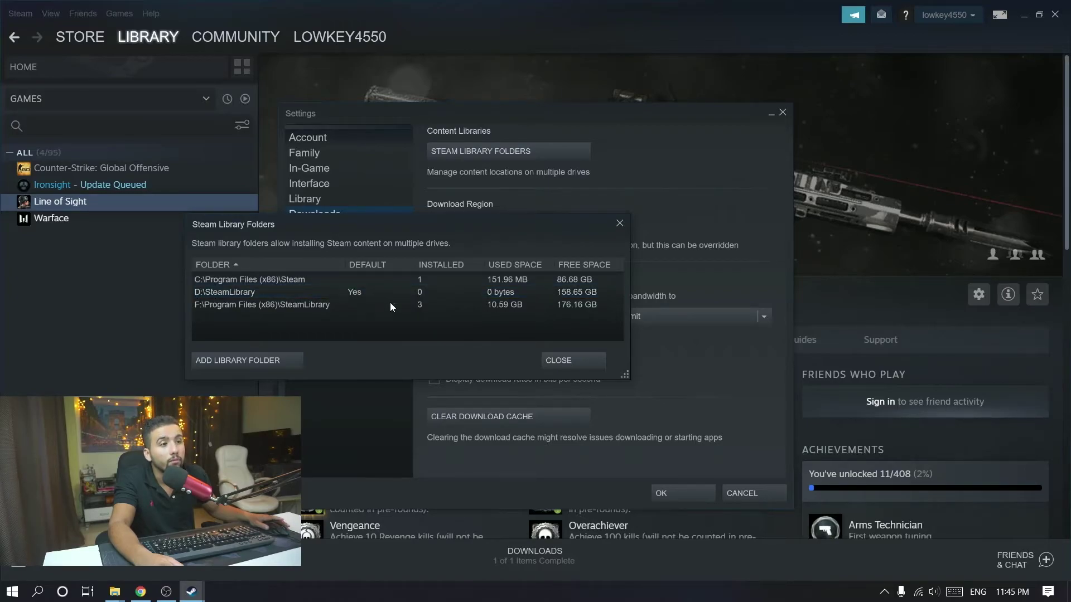
pyautogui.click(562, 360)
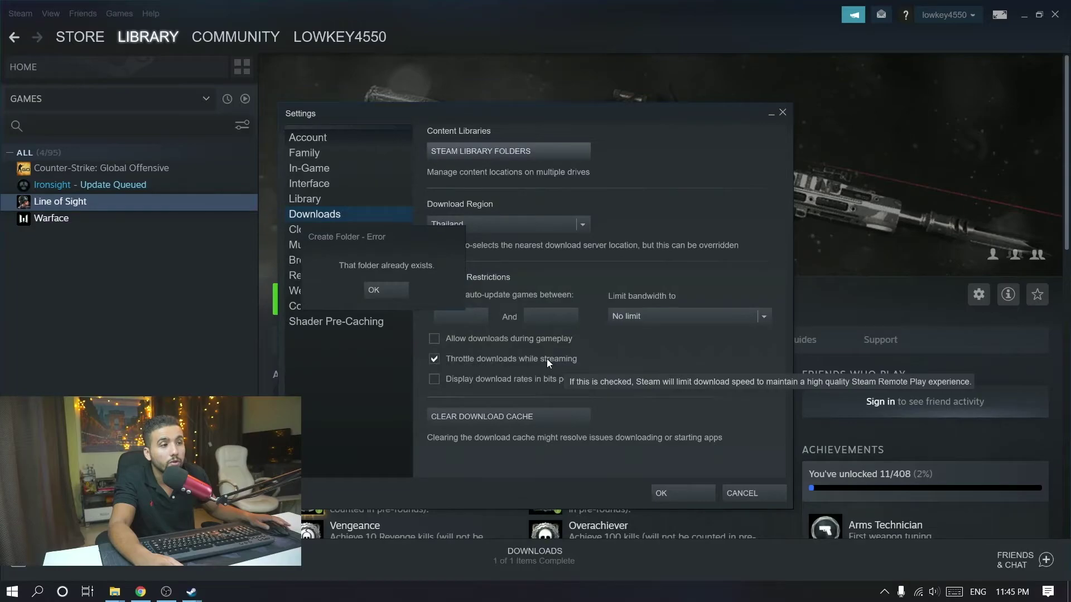
pyautogui.moveTo(511, 118); pyautogui.dragTo(406, 83)
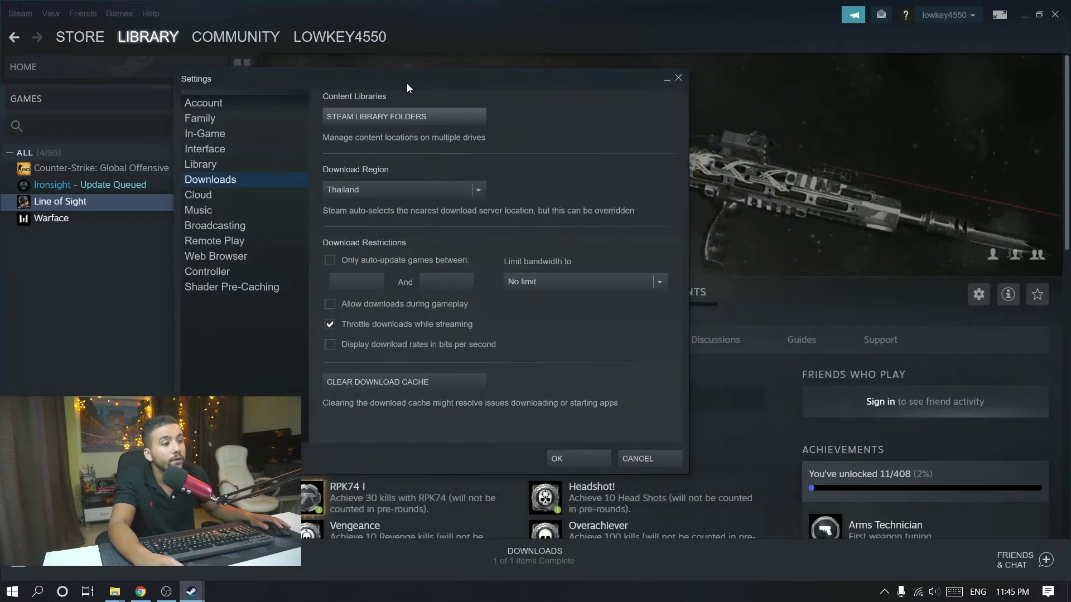
pyautogui.click(570, 456)
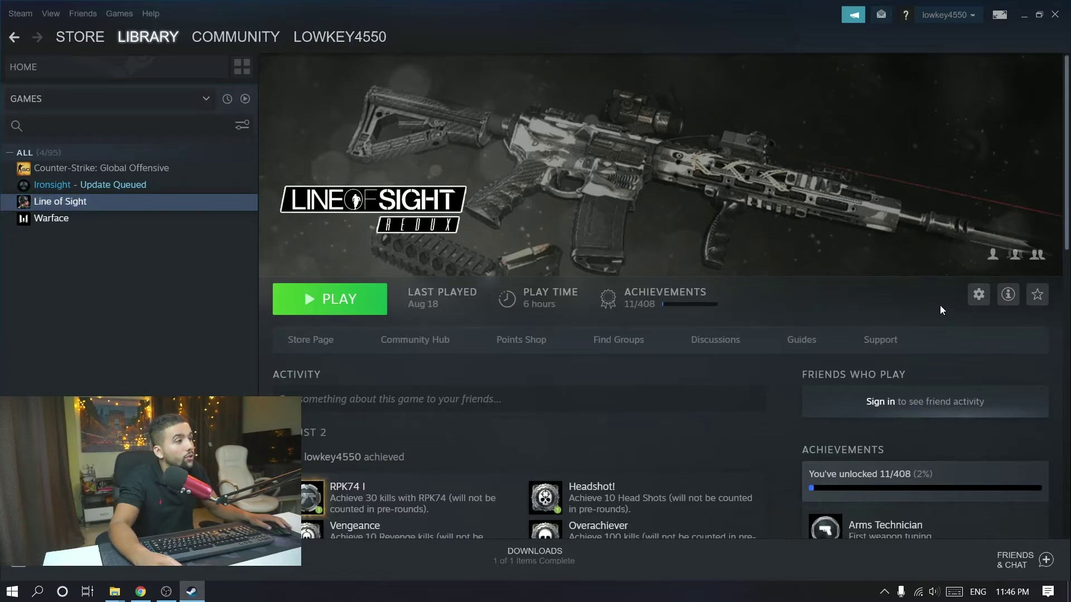
# Open Line of Sight's Move Install Folder dialog from Properties > Local Files and list destinations
pyautogui.click(979, 295)
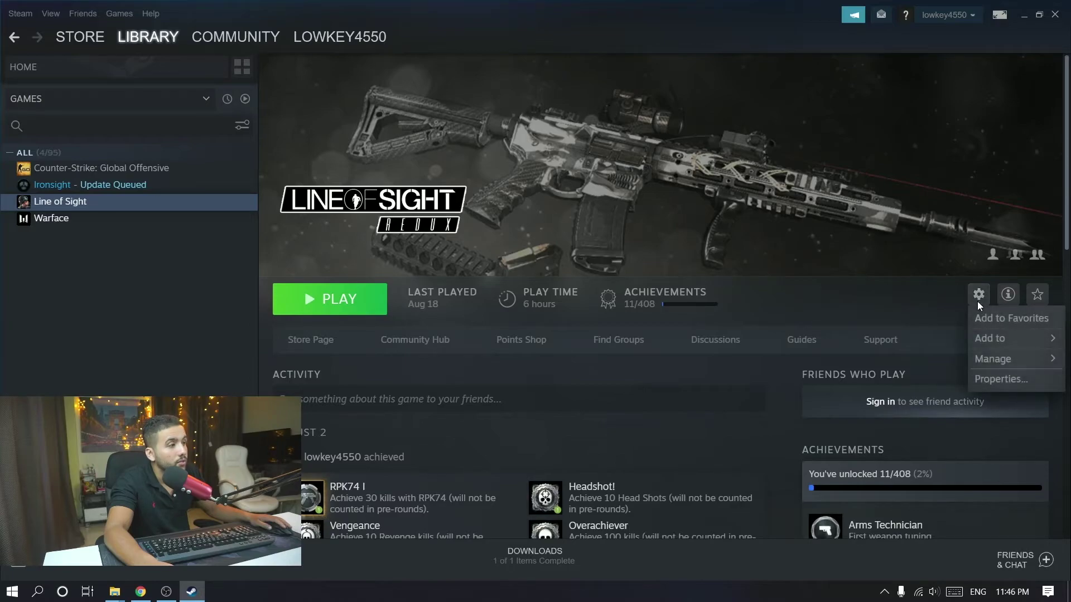
pyautogui.click(994, 378)
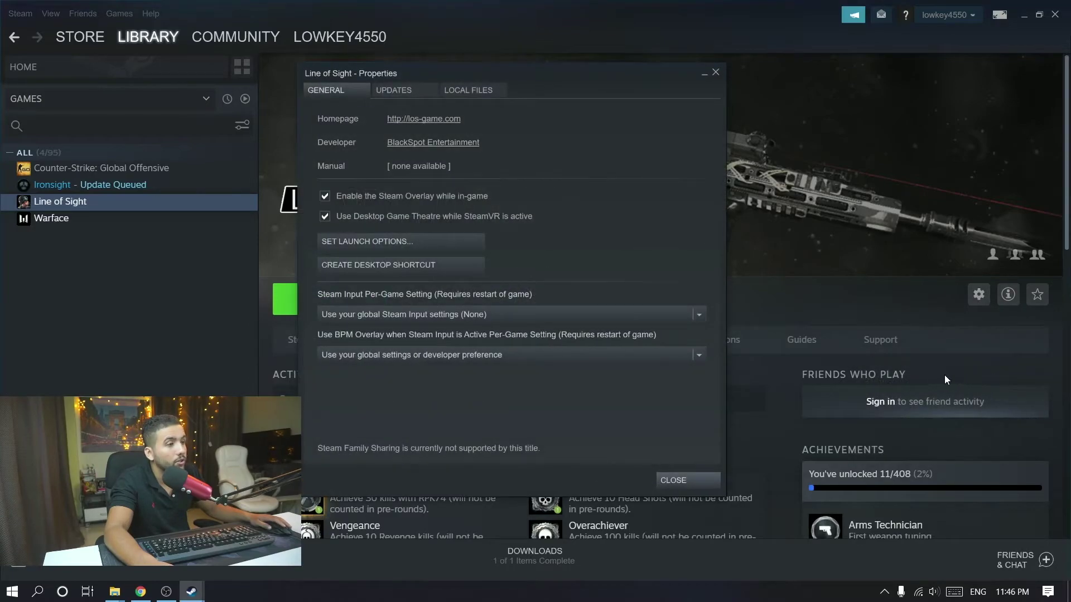
pyautogui.click(466, 91)
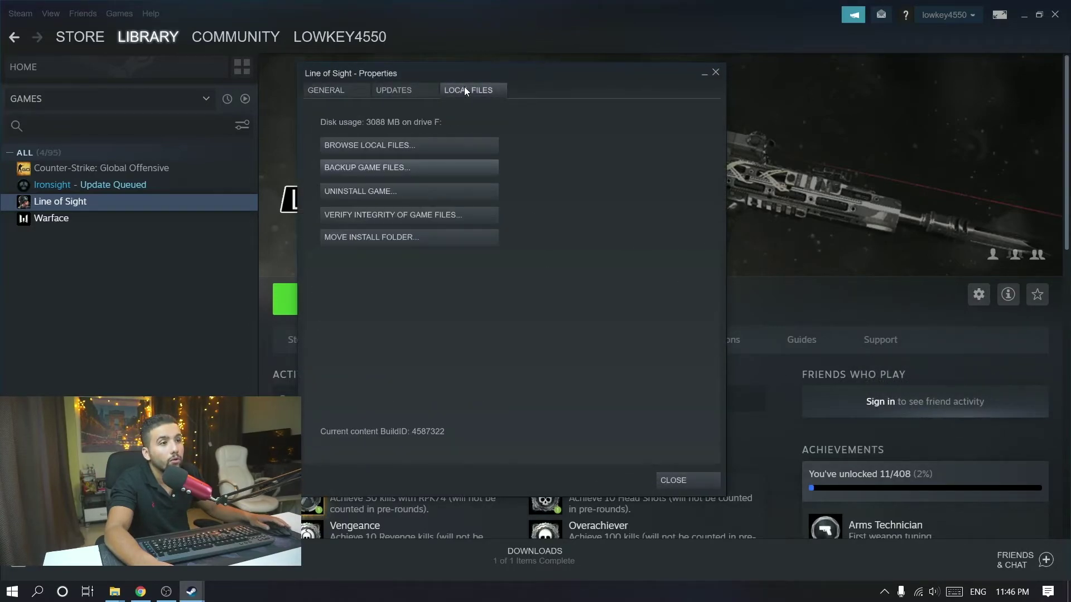
pyautogui.click(383, 239)
pyautogui.moveTo(417, 292); pyautogui.dragTo(313, 199)
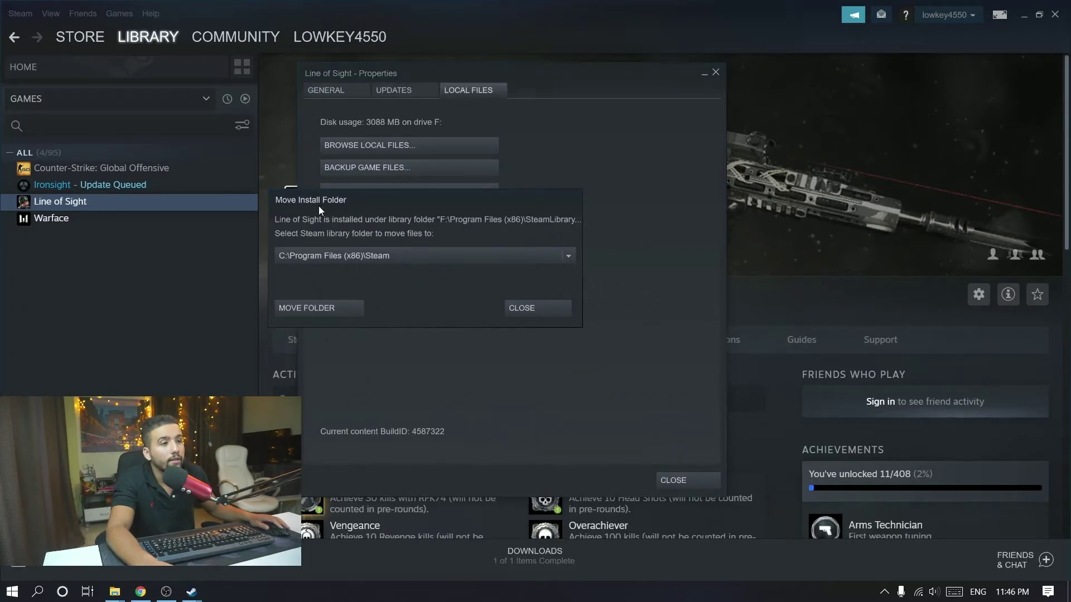
pyautogui.click(569, 257)
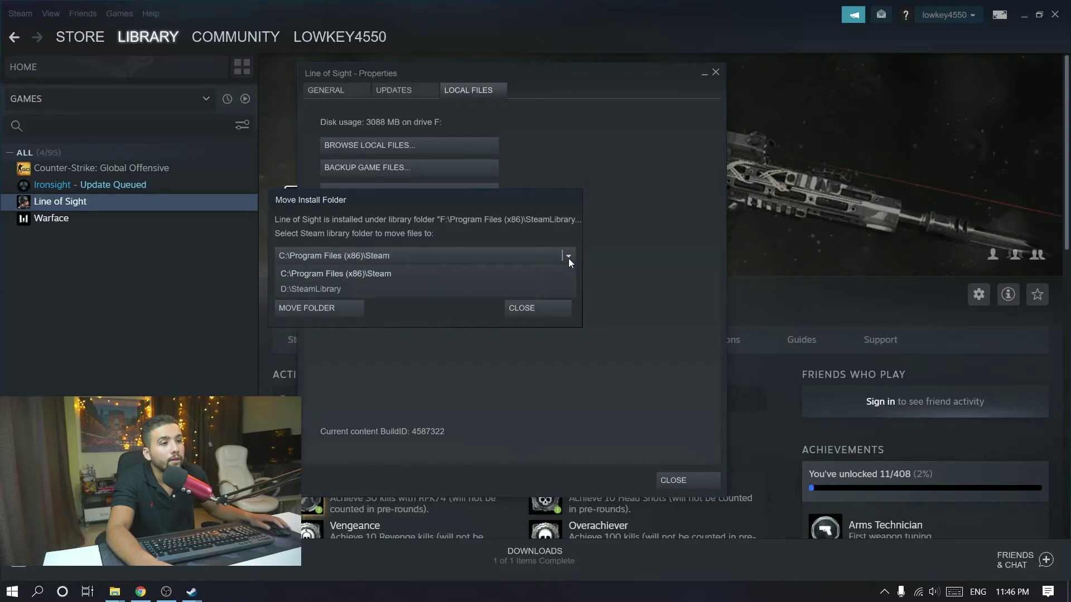
# Move Line of Sight's 1013 files to D:\SteamLibrary and wait for the move to finish
pyautogui.click(302, 289)
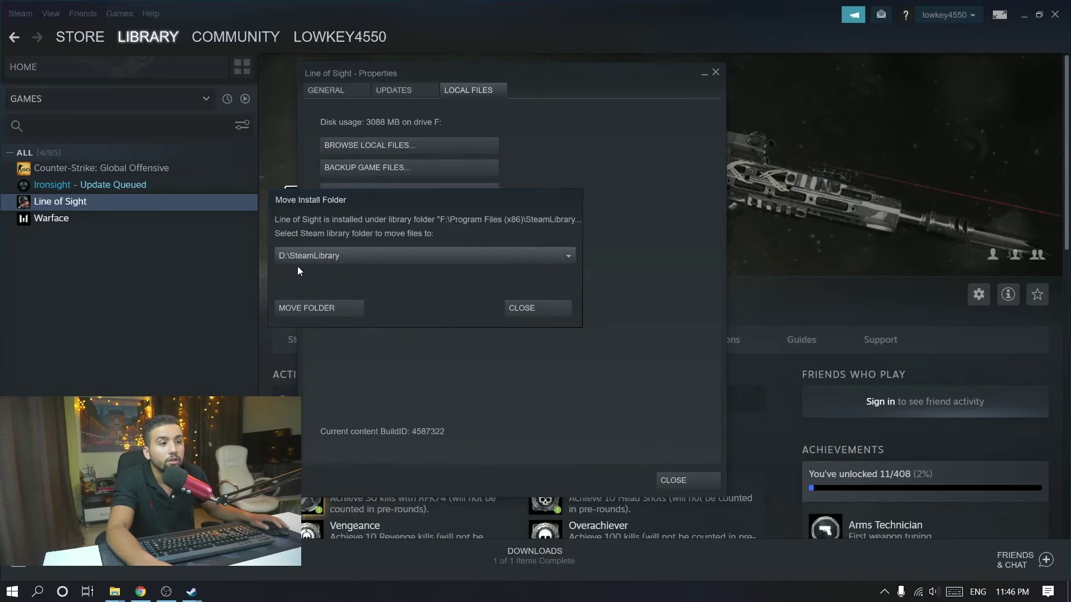
pyautogui.click(297, 308)
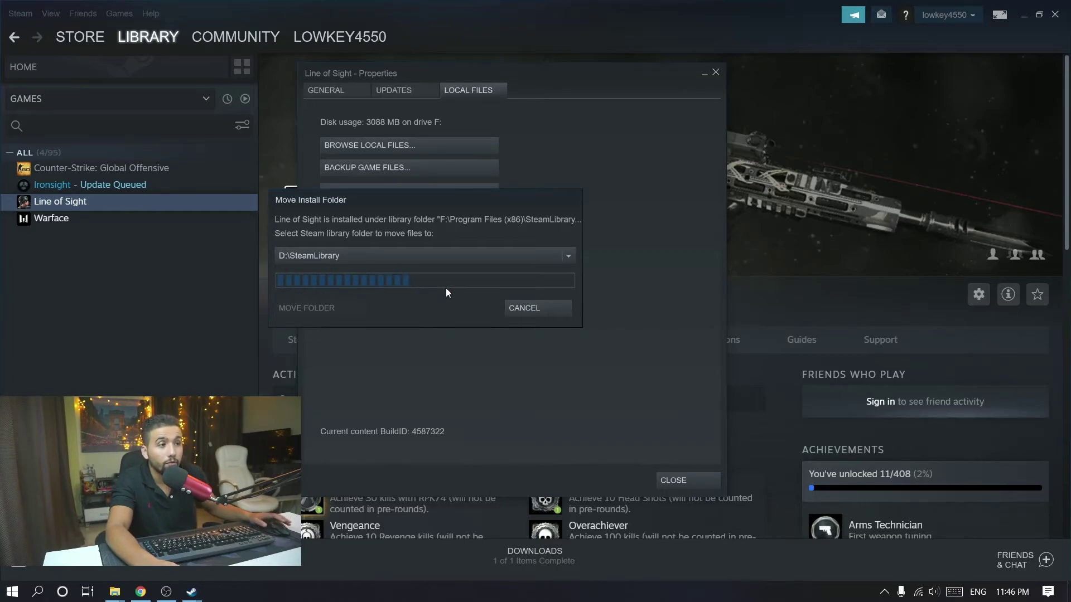
pyautogui.moveTo(406, 198); pyautogui.dragTo(528, 259)
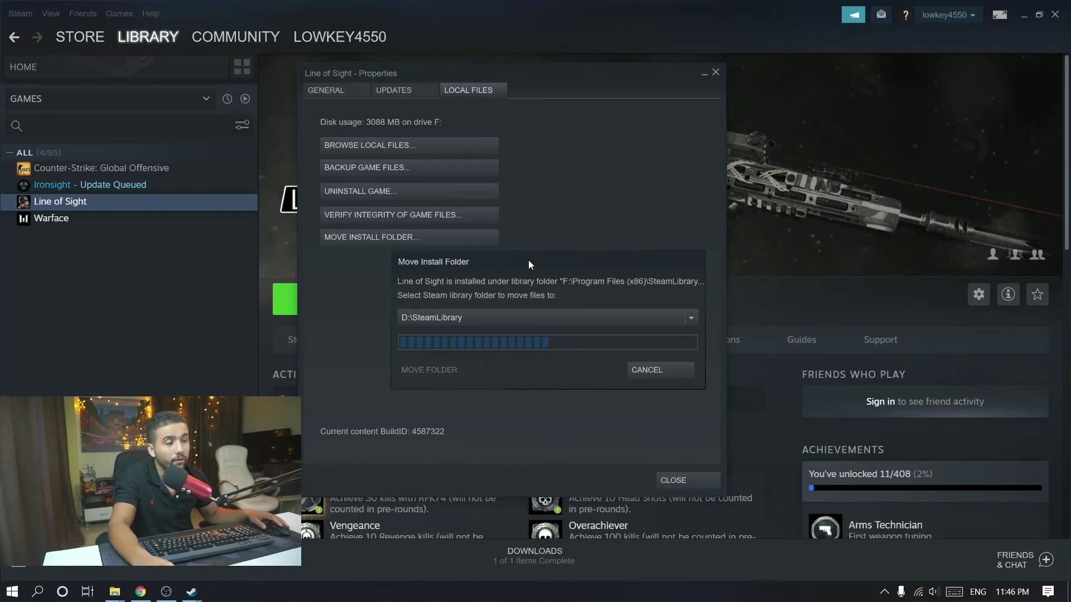
pyautogui.moveTo(527, 260); pyautogui.dragTo(426, 252)
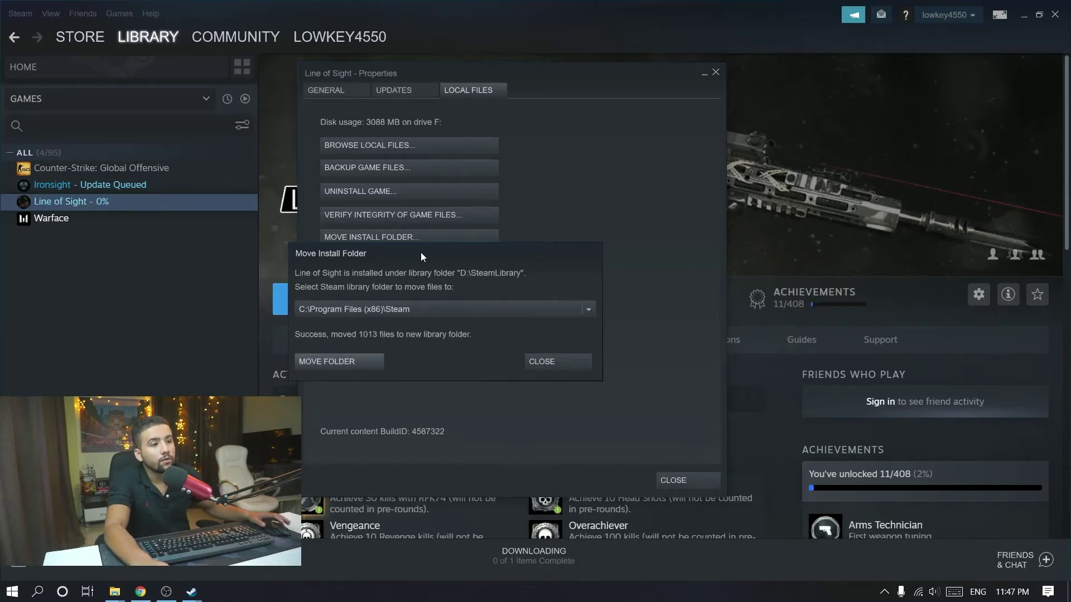
pyautogui.moveTo(421, 252); pyautogui.dragTo(394, 271)
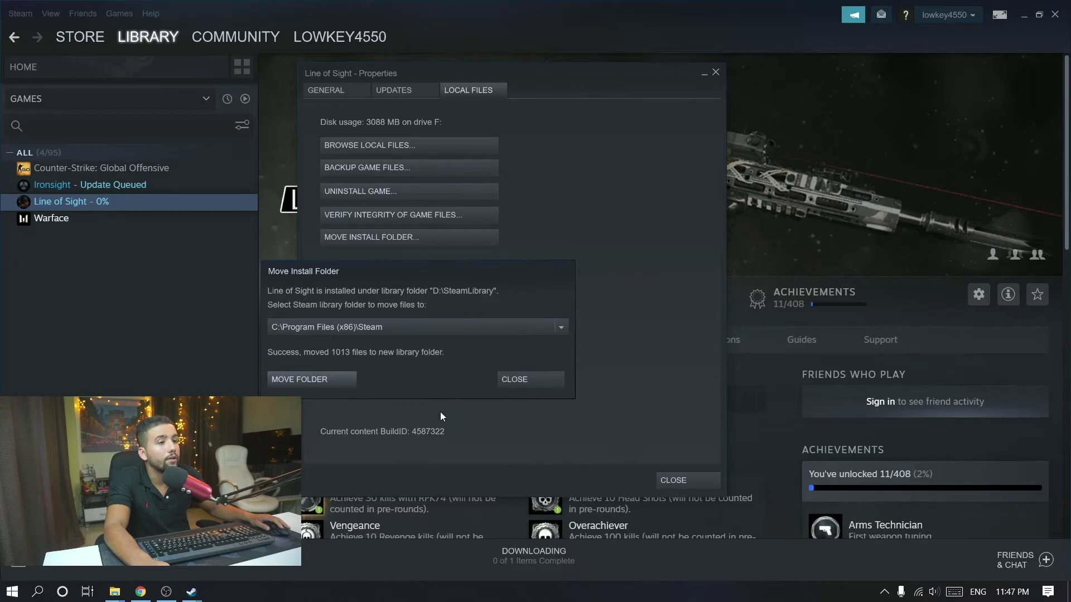
# Close the finished move window and Line of Sight's Properties, then leave Steam
pyautogui.click(528, 381)
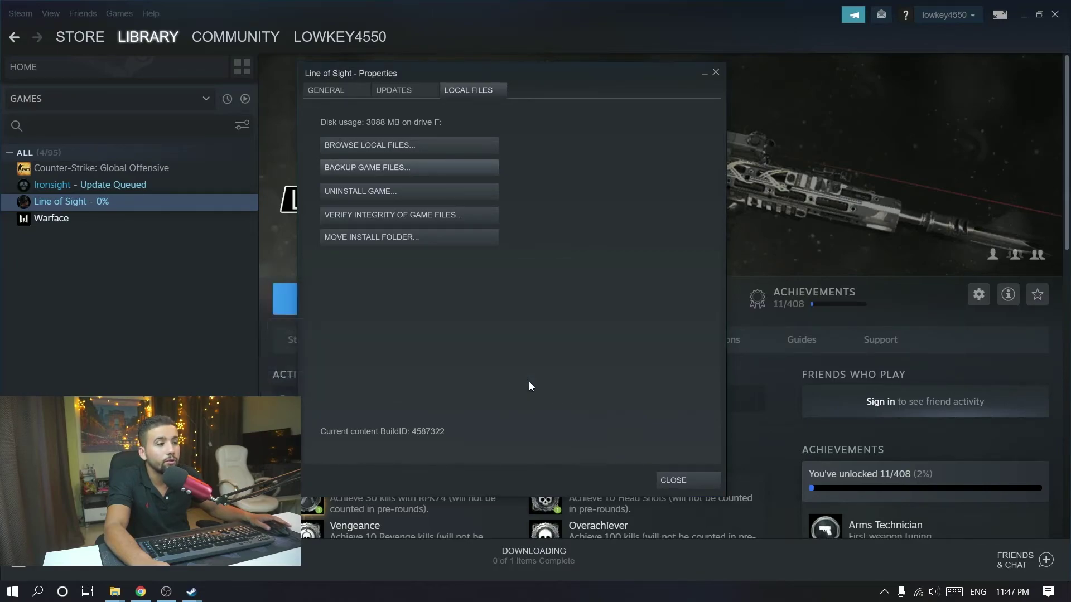
pyautogui.click(685, 480)
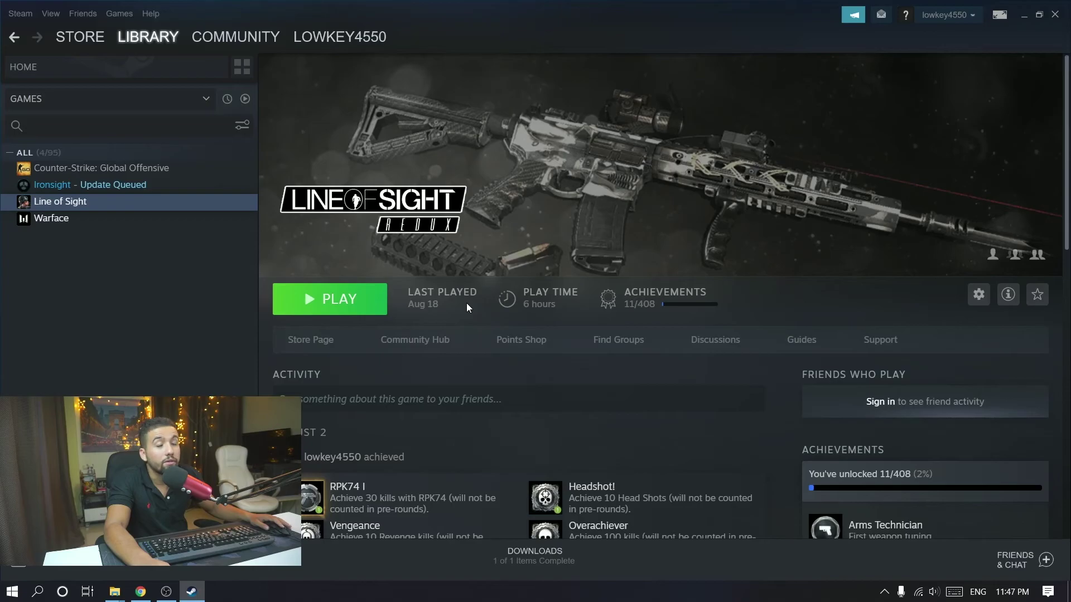
pyautogui.click(166, 591)
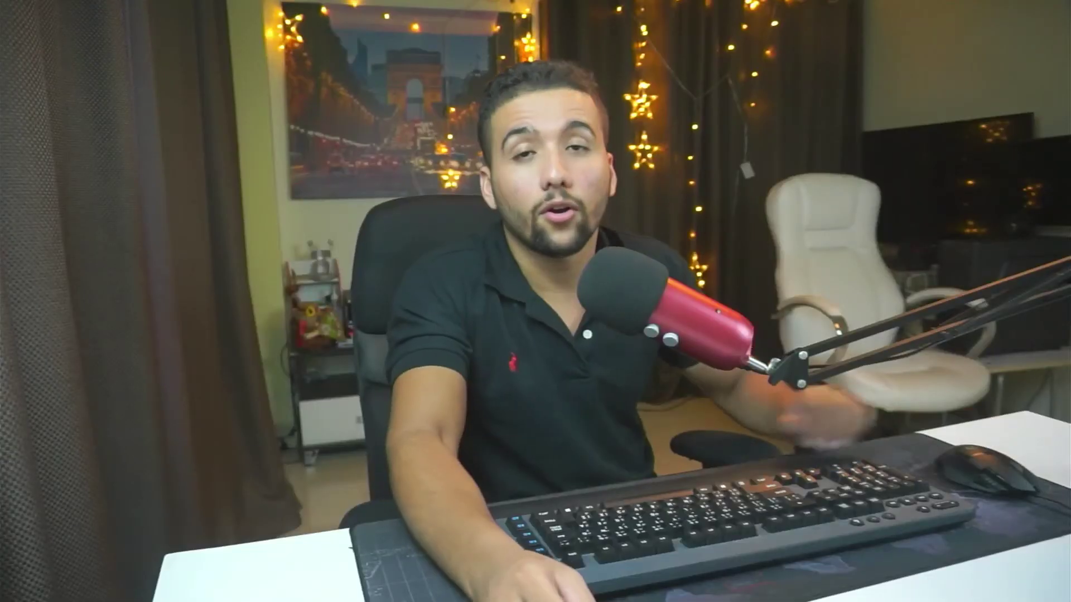